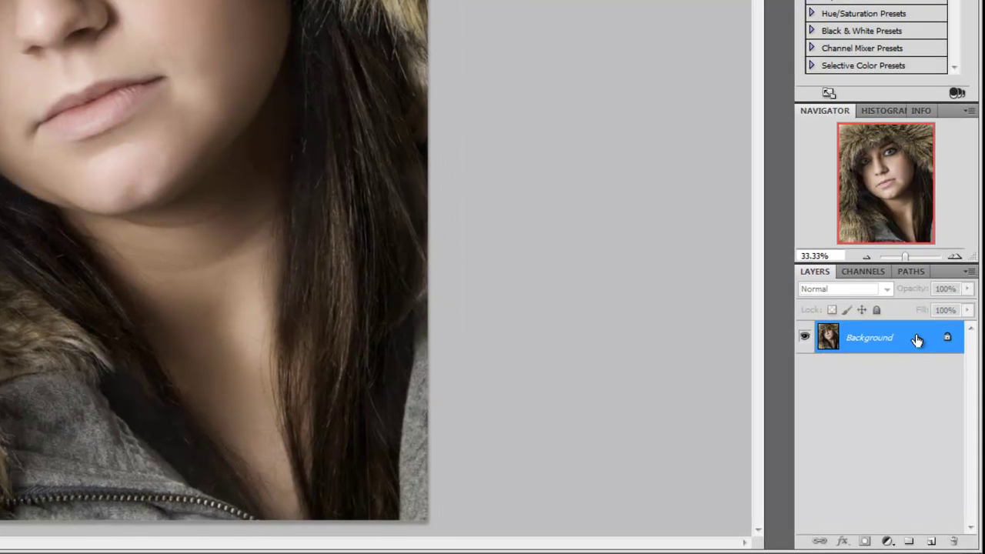
Step: Add a new empty layer above the Background layer
{"action": "left_click_drag", "start_coordinate": [916, 340], "coordinate": [931, 546]}
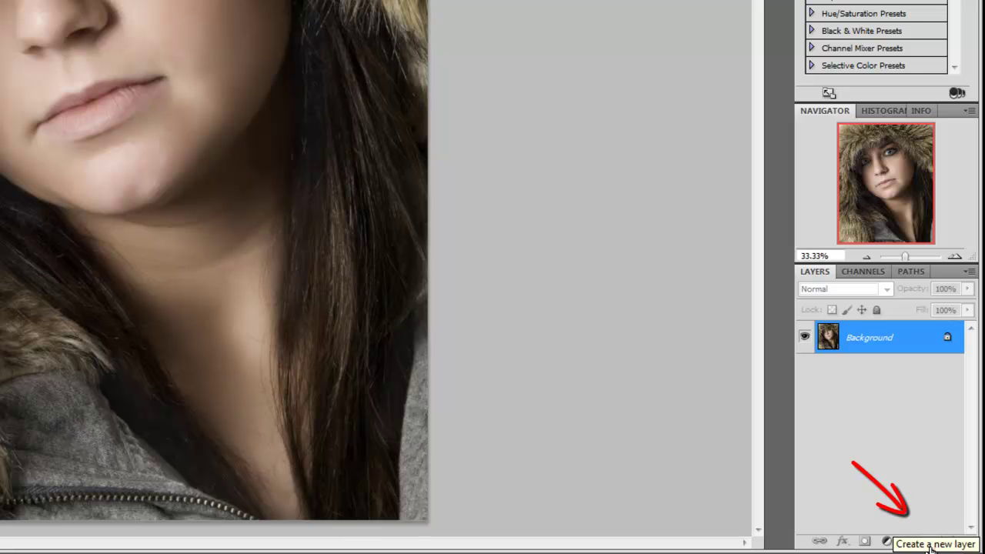
{"action": "left_click", "coordinate": [935, 545]}
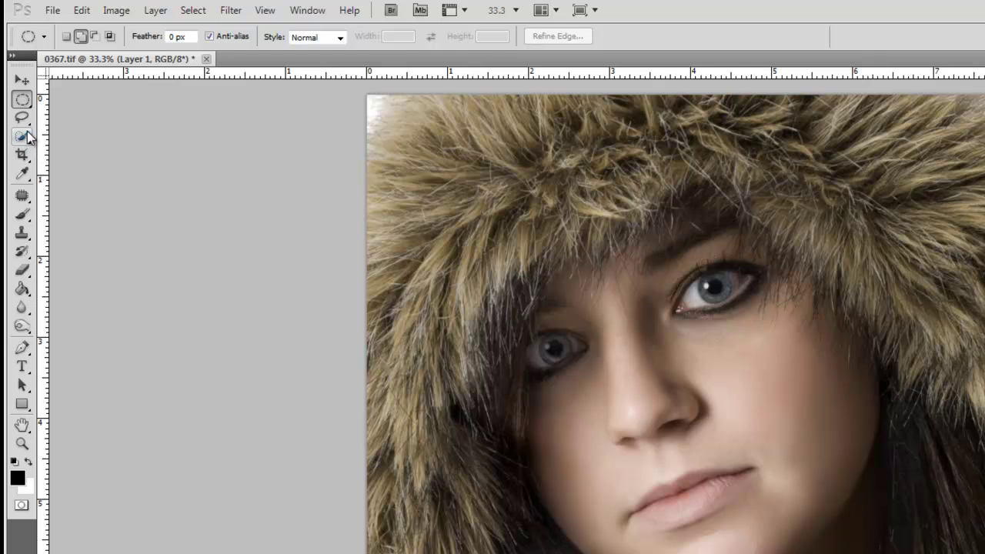
Step: Choose the Elliptical Marquee tool and set its feather to 250 px
{"action": "left_click", "coordinate": [23, 105]}
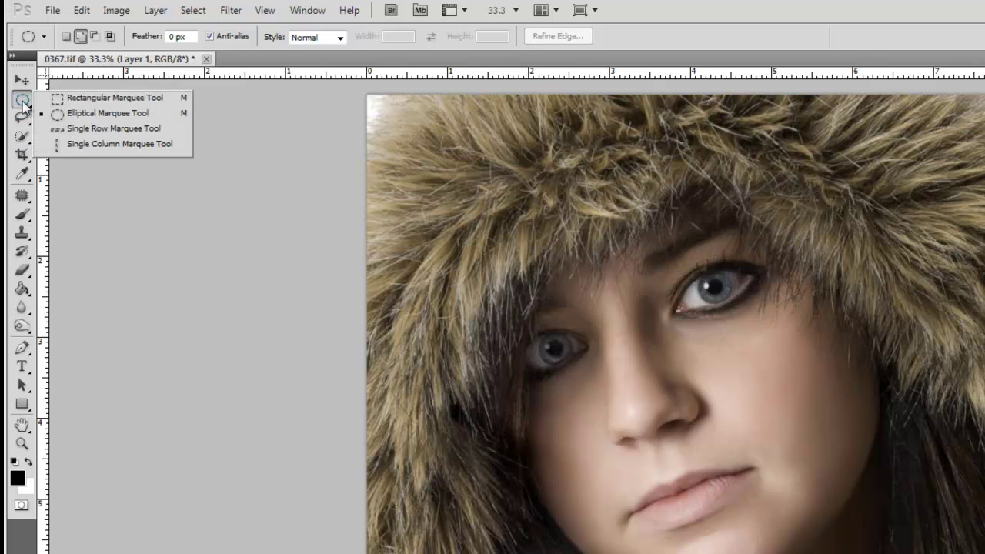
{"action": "left_click", "coordinate": [77, 101]}
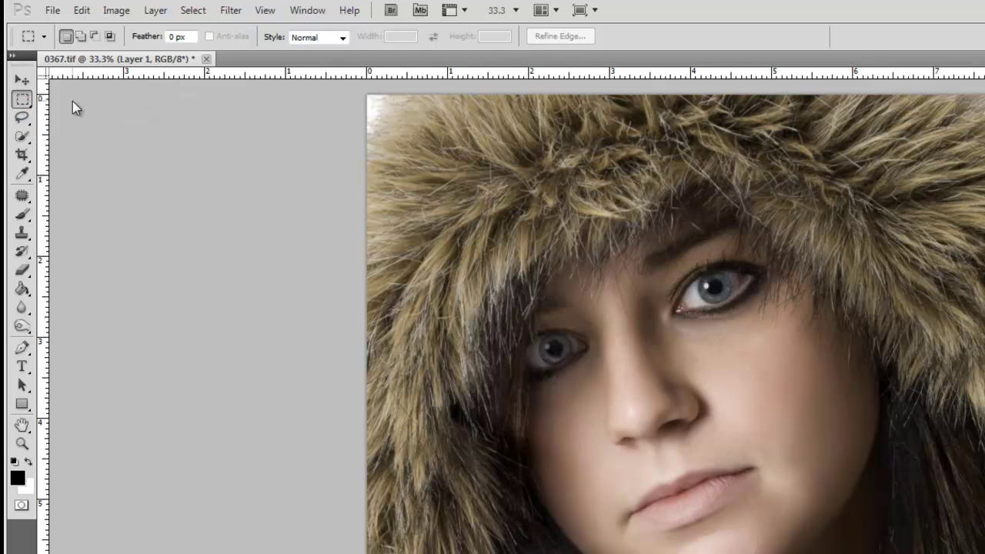
{"action": "left_click", "coordinate": [22, 104]}
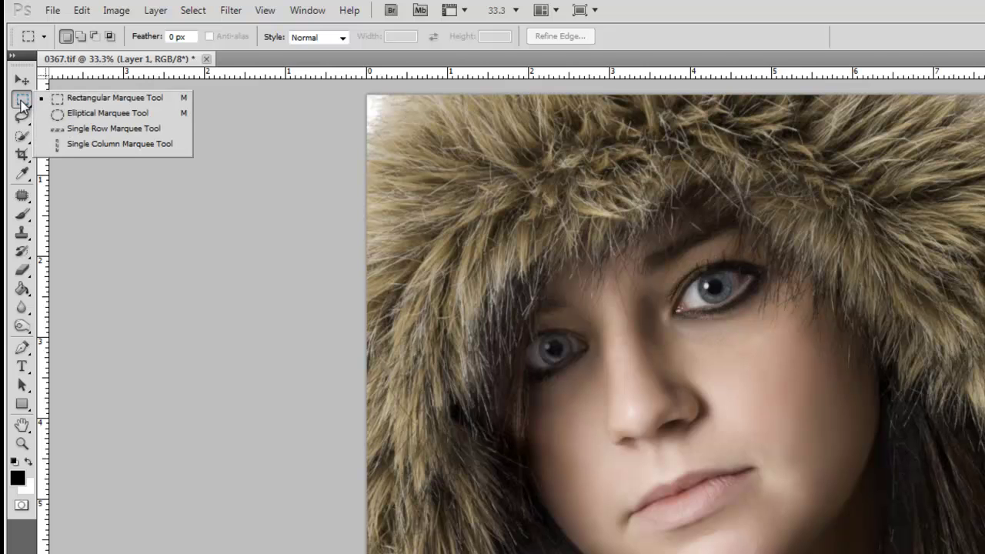
{"action": "left_click", "coordinate": [87, 121]}
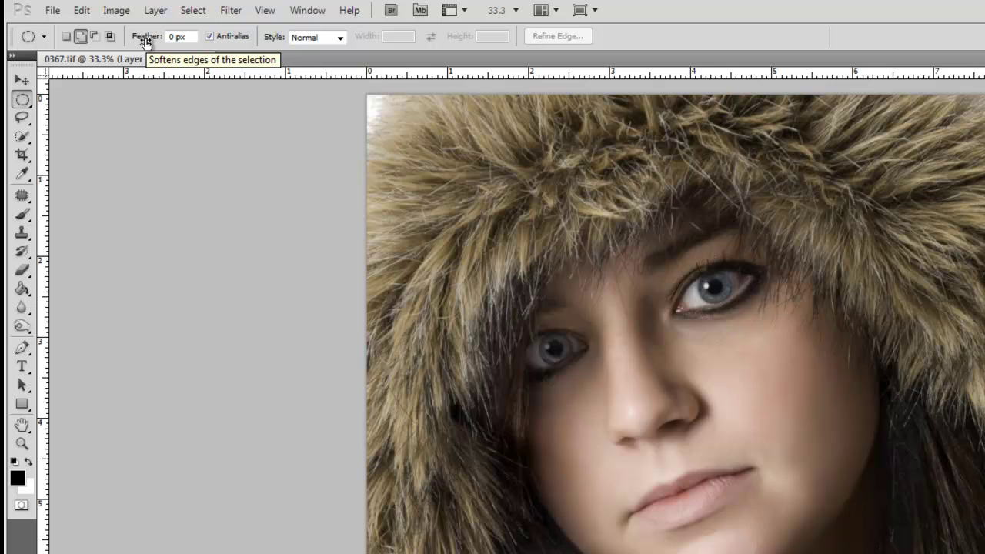
{"action": "left_click_drag", "start_coordinate": [145, 42], "coordinate": [361, 44]}
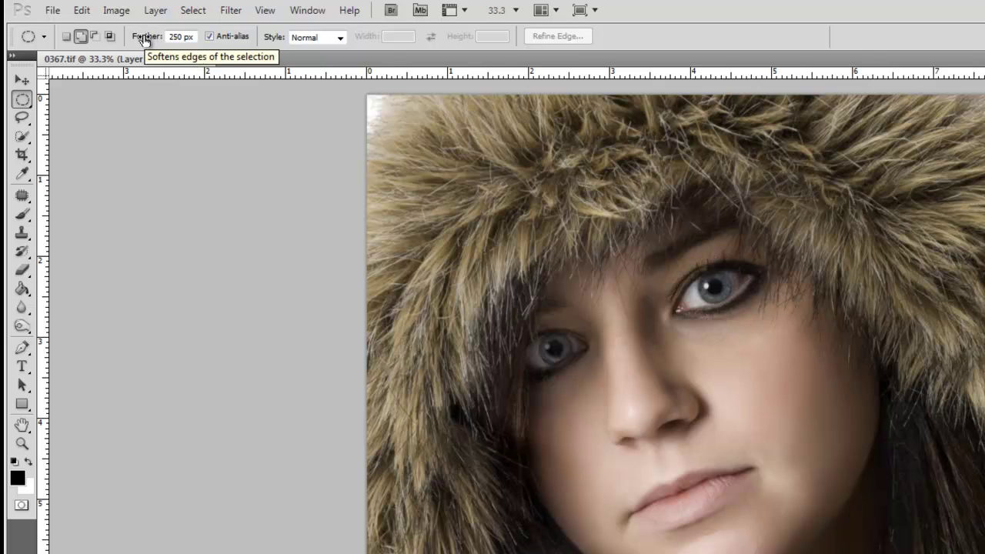
{"action": "mouse_move", "coordinate": [143, 40]}
{"action": "left_mouse_down"}
{"action": "mouse_move", "coordinate": [121, 35]}
{"action": "mouse_move", "coordinate": [172, 38]}
{"action": "mouse_move", "coordinate": [66, 35]}
{"action": "mouse_move", "coordinate": [264, 48]}
{"action": "left_mouse_up"}
{"action": "mouse_move", "coordinate": [397, 133]}
{"action": "left_mouse_down"}
{"action": "mouse_move", "coordinate": [392, 174]}
{"action": "mouse_move", "coordinate": [425, 125]}
{"action": "mouse_move", "coordinate": [422, 134]}
{"action": "left_mouse_up"}
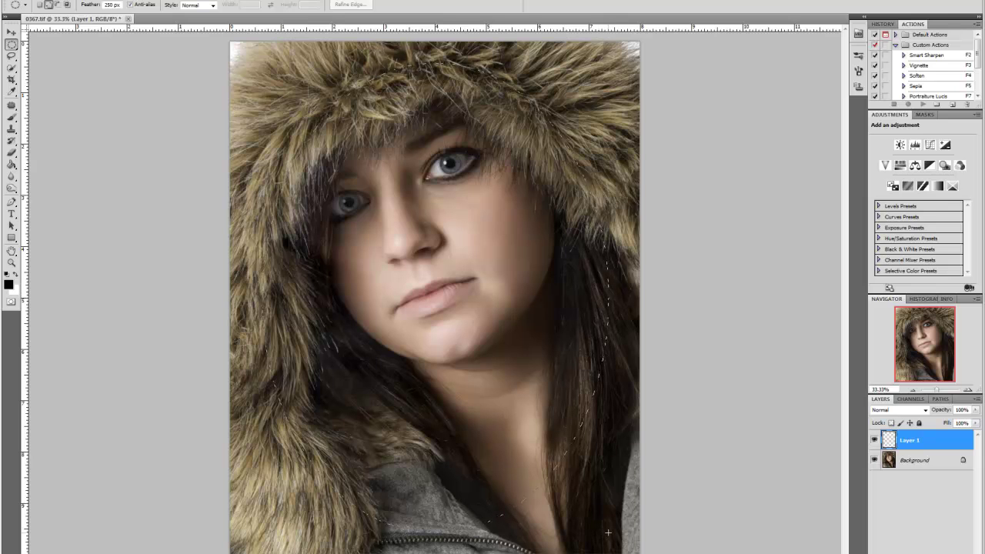
Step: Draw a large elliptical selection around the face and neck, and invert it to select the outer edges
{"action": "left_click_drag", "start_coordinate": [608, 533], "coordinate": [266, 68]}
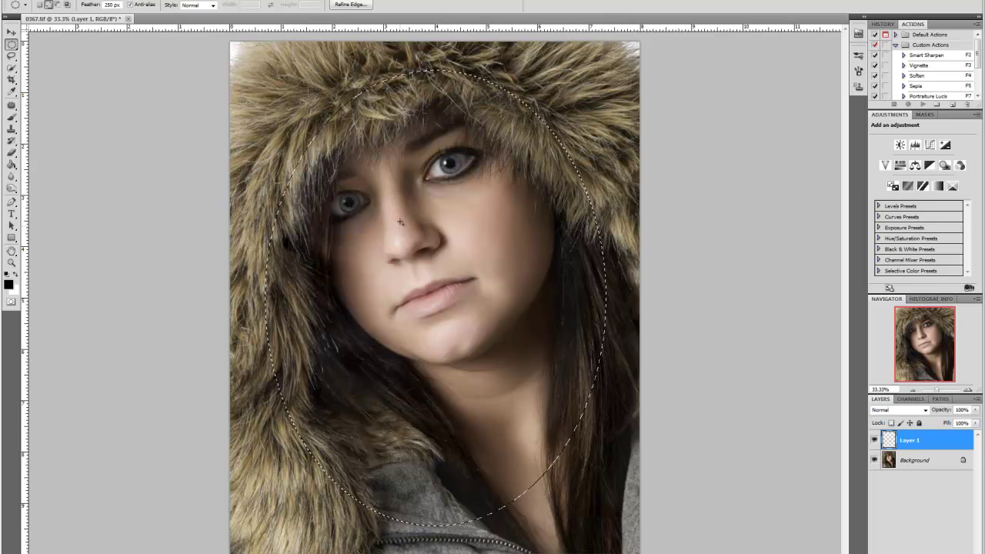
{"action": "right_click", "coordinate": [424, 160]}
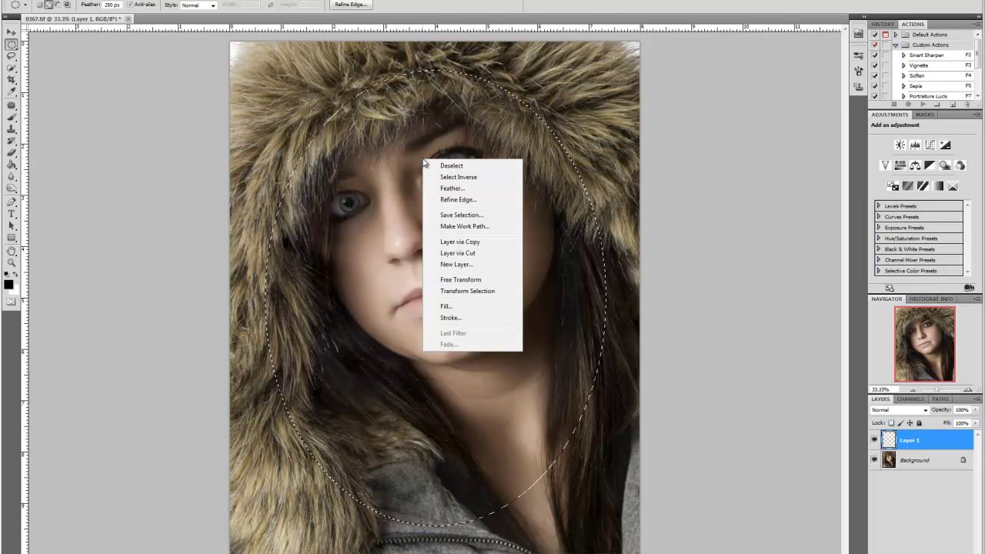
{"action": "left_click", "coordinate": [467, 178]}
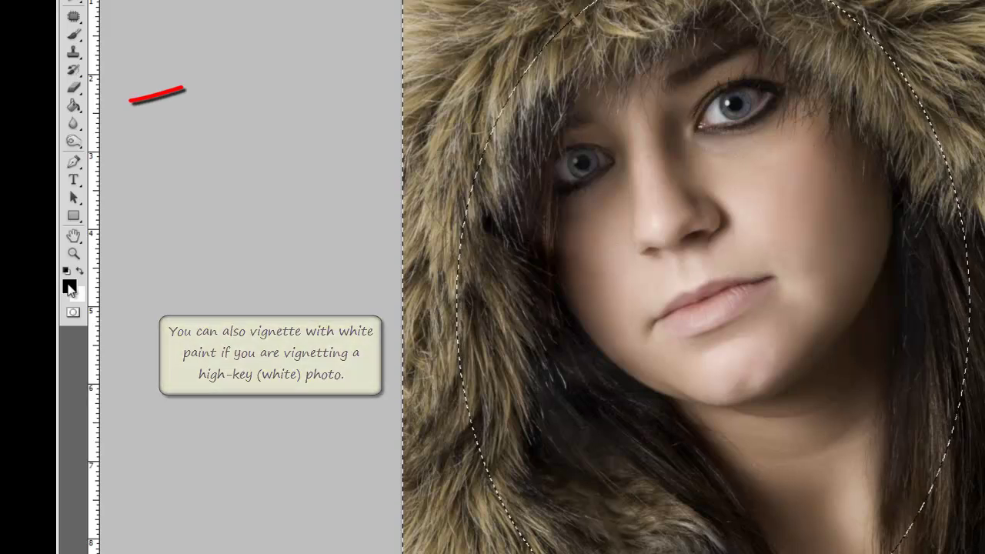
Step: Fill the inverted selection on Layer 1 with black using the Paint Bucket at 82% opacity
{"action": "left_click", "coordinate": [73, 104]}
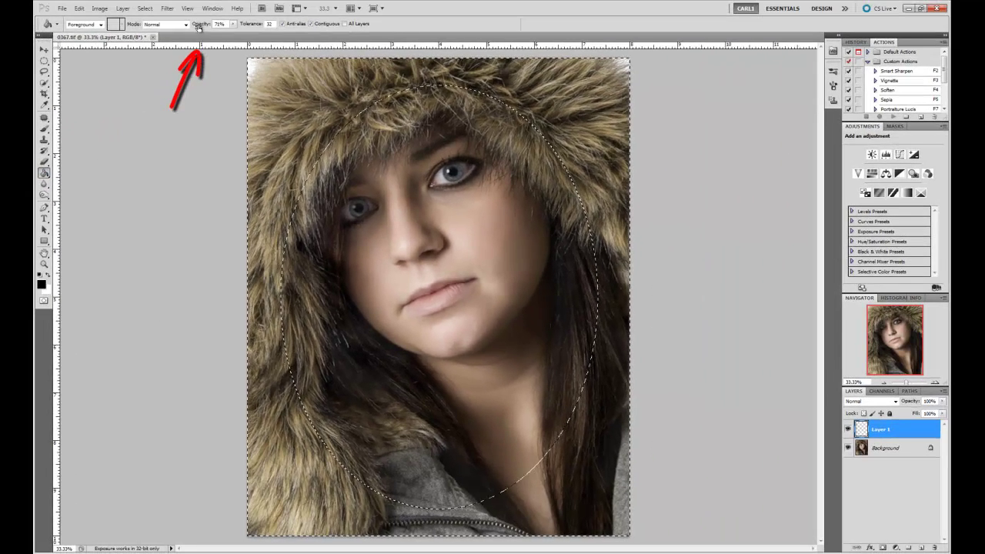
{"action": "left_click_drag", "start_coordinate": [199, 25], "coordinate": [209, 31]}
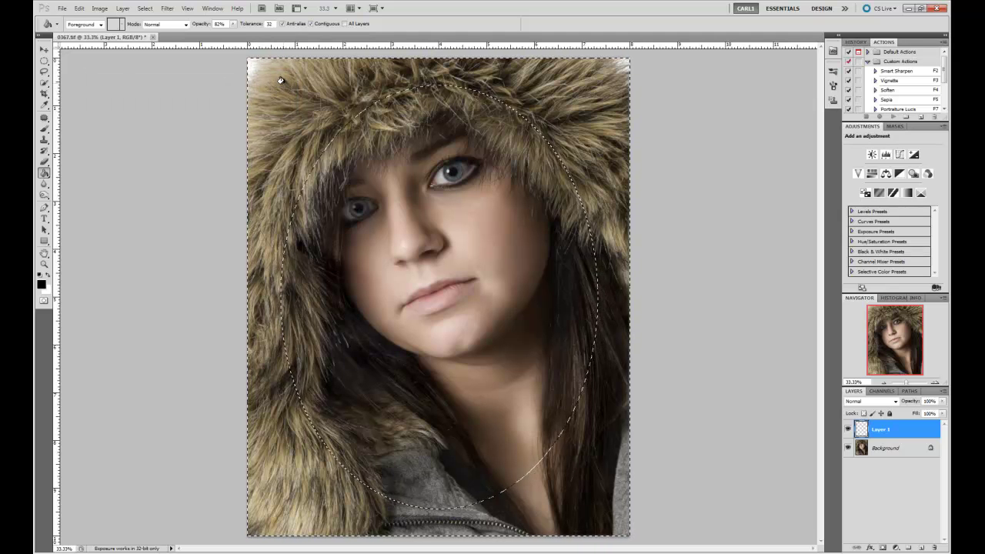
{"action": "left_click", "coordinate": [282, 81]}
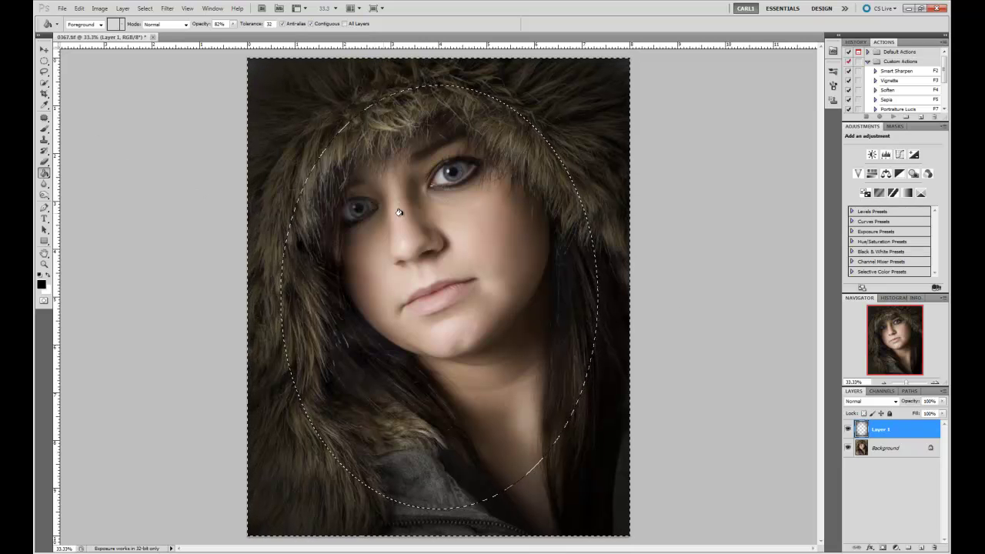
Step: Deselect the vignette selection using the Elliptical Marquee tool
{"action": "left_click", "coordinate": [43, 61]}
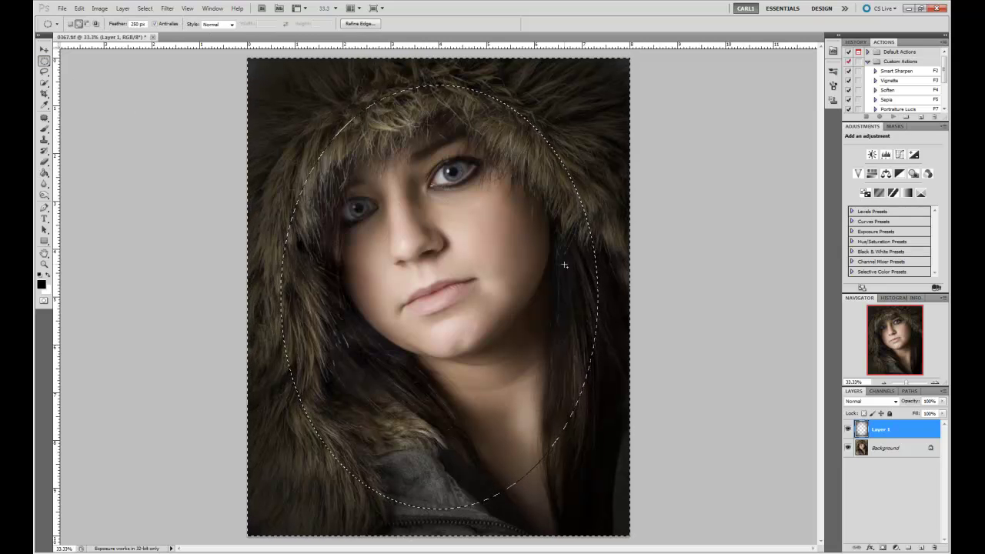
{"action": "right_click", "coordinate": [413, 174]}
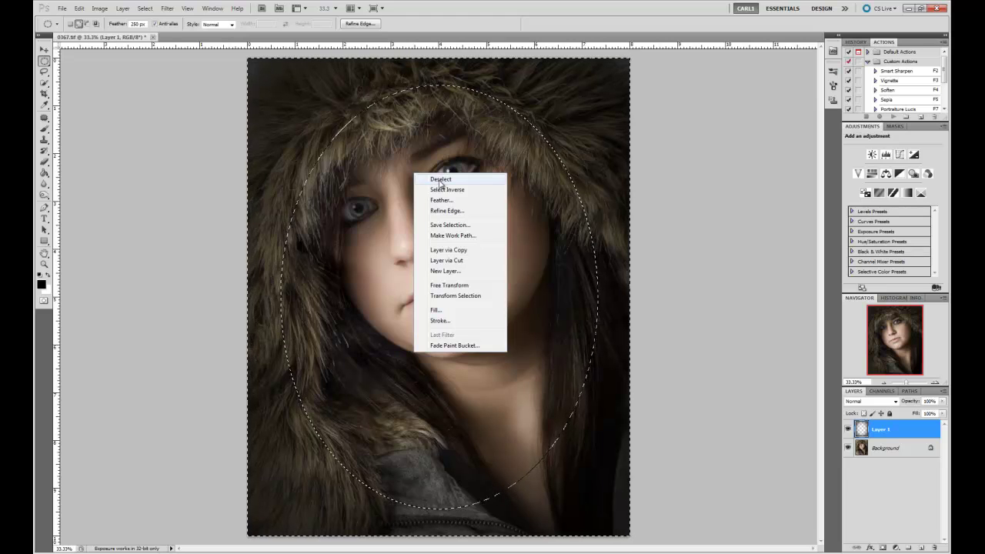
{"action": "left_click", "coordinate": [441, 179]}
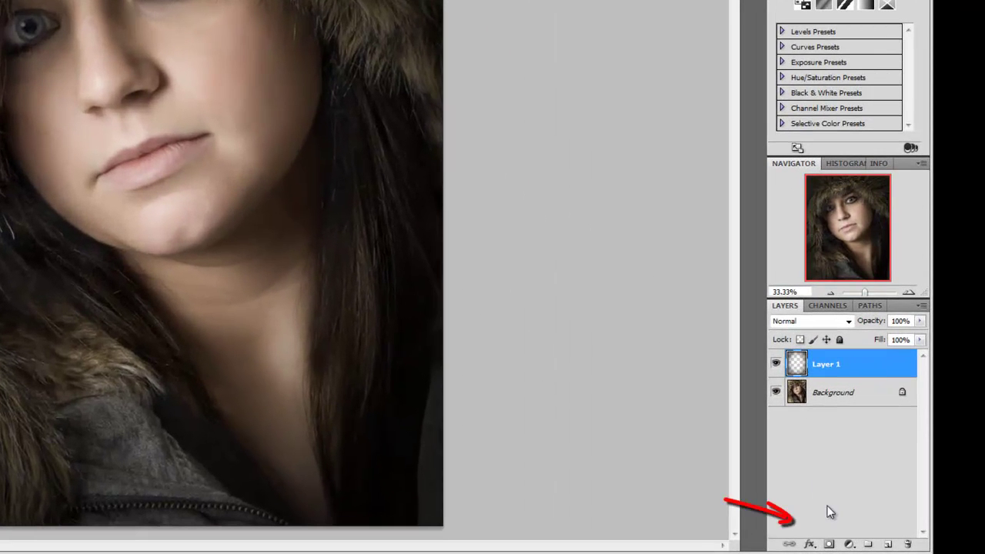
Step: Add a layer mask to Layer 1 and paint black on it over the face with the Brush at 100% opacity
{"action": "left_click", "coordinate": [830, 545]}
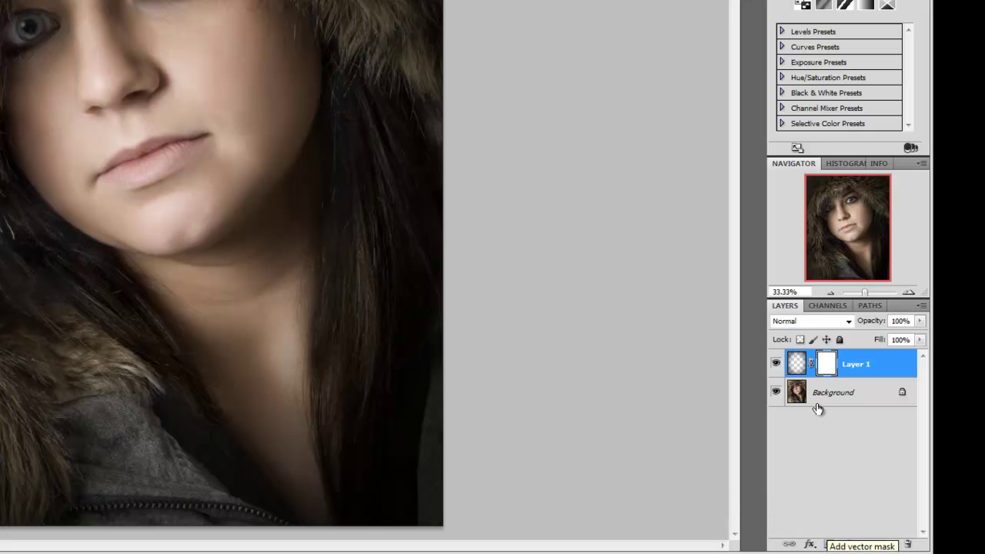
{"action": "left_click", "coordinate": [827, 364]}
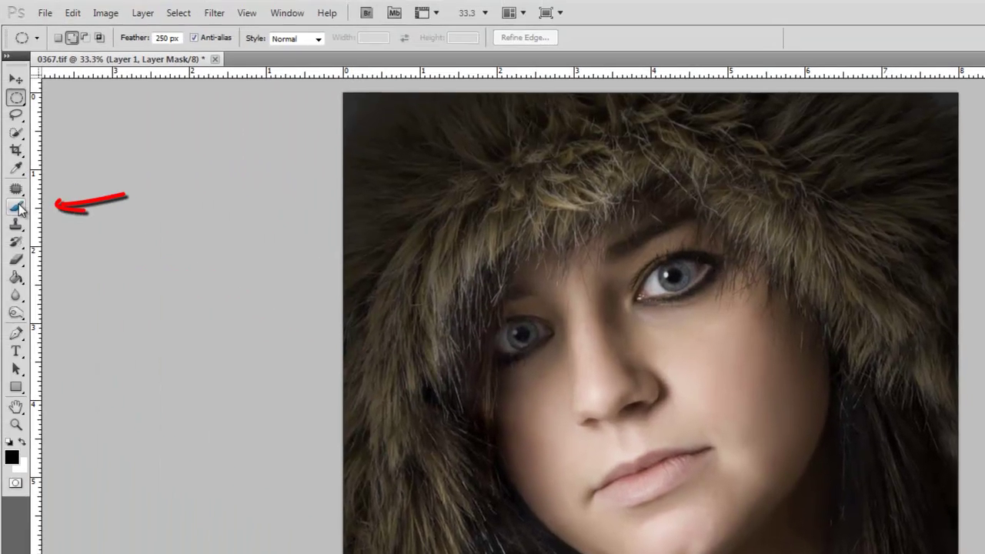
{"action": "left_click", "coordinate": [17, 208]}
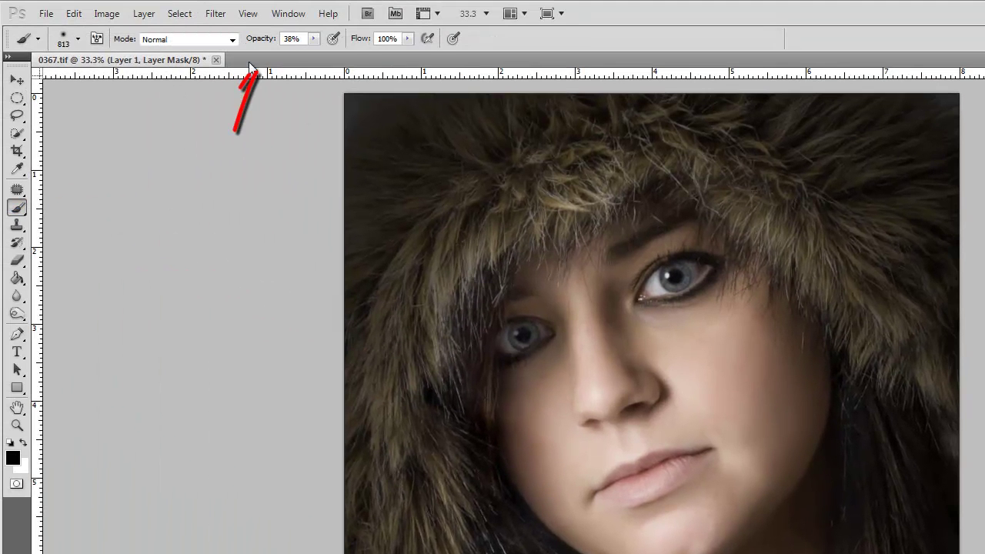
{"action": "left_click_drag", "start_coordinate": [259, 42], "coordinate": [321, 43]}
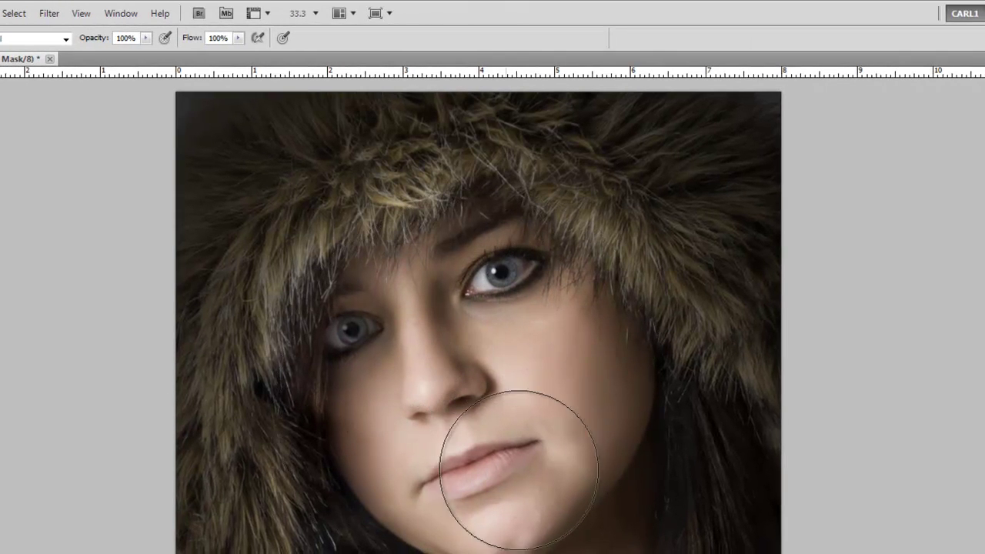
{"action": "mouse_move", "coordinate": [563, 379]}
{"action": "left_mouse_down"}
{"action": "mouse_move", "coordinate": [468, 479]}
{"action": "mouse_move", "coordinate": [481, 416]}
{"action": "left_mouse_up"}
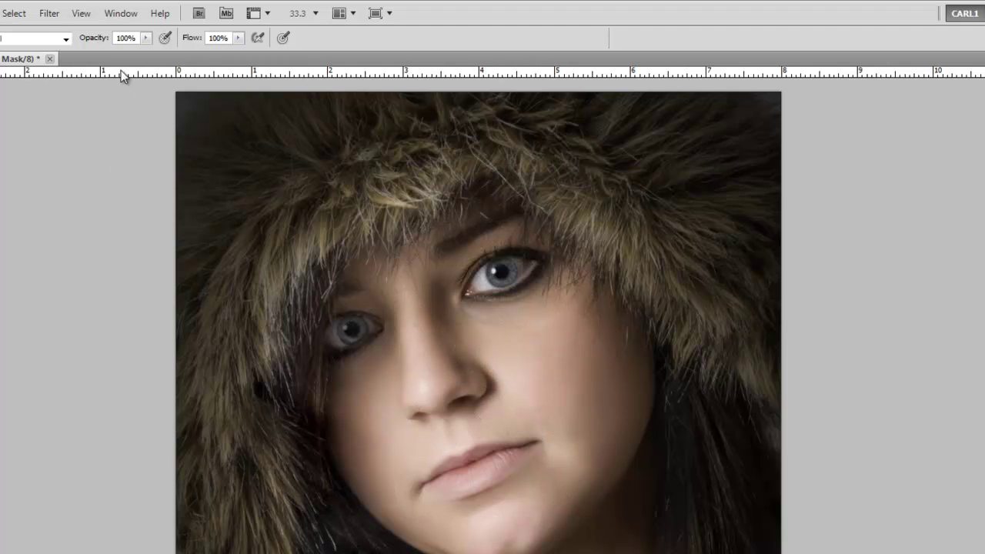
Step: Set the brush opacity to 36% and paint on the mask over the fur hood, hair and jacket to lighten the vignette gradually
{"action": "left_click_drag", "start_coordinate": [95, 40], "coordinate": [80, 43]}
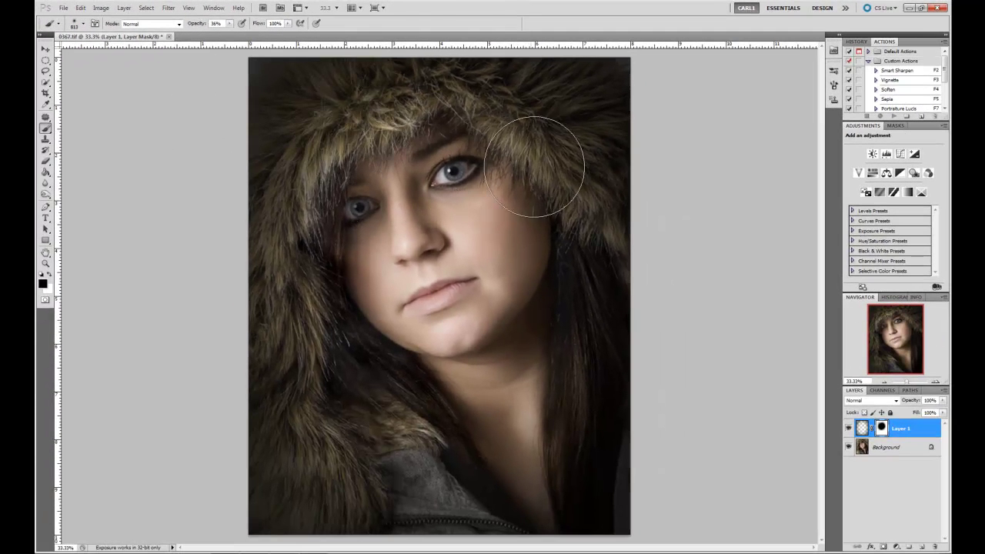
{"action": "mouse_move", "coordinate": [406, 431]}
{"action": "left_mouse_down"}
{"action": "mouse_move", "coordinate": [330, 434]}
{"action": "mouse_move", "coordinate": [351, 369]}
{"action": "mouse_move", "coordinate": [361, 383]}
{"action": "left_mouse_up"}
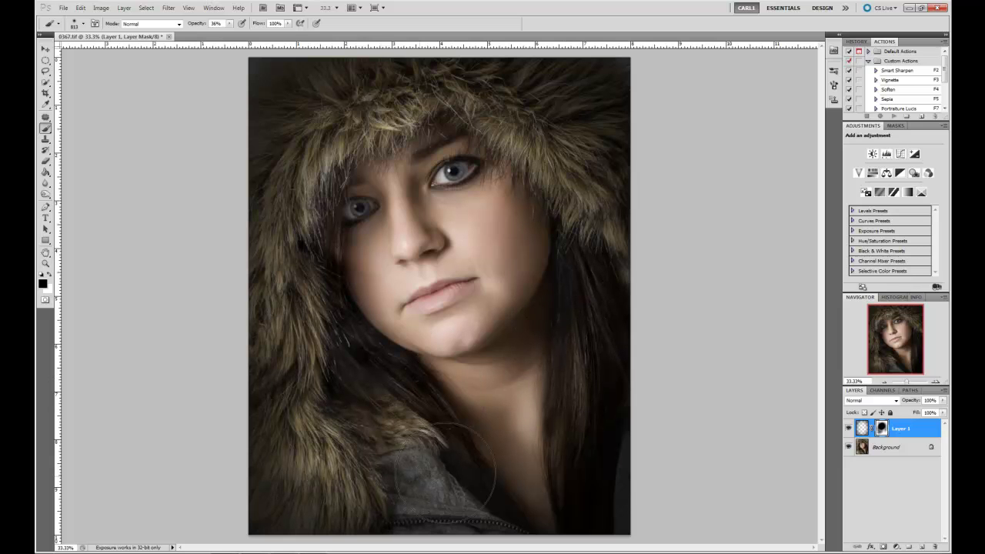
{"action": "mouse_move", "coordinate": [379, 336]}
{"action": "left_mouse_down"}
{"action": "mouse_move", "coordinate": [331, 219]}
{"action": "mouse_move", "coordinate": [320, 158]}
{"action": "mouse_move", "coordinate": [451, 146]}
{"action": "left_mouse_up"}
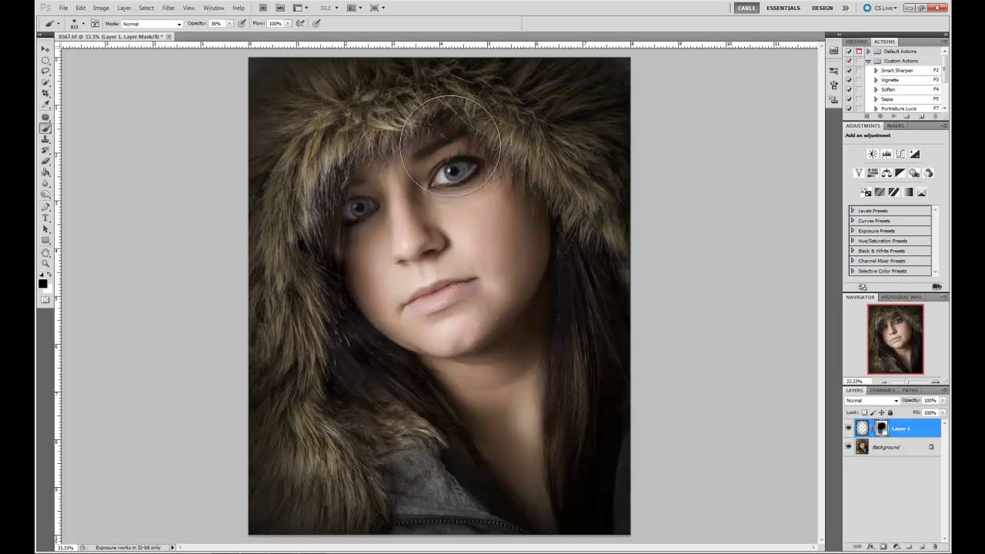
{"action": "mouse_move", "coordinate": [523, 147]}
{"action": "left_mouse_down"}
{"action": "mouse_move", "coordinate": [558, 136]}
{"action": "mouse_move", "coordinate": [492, 164]}
{"action": "mouse_move", "coordinate": [463, 158]}
{"action": "mouse_move", "coordinate": [351, 440]}
{"action": "left_mouse_up"}
{"action": "mouse_move", "coordinate": [345, 275]}
{"action": "left_mouse_down"}
{"action": "mouse_move", "coordinate": [330, 198]}
{"action": "mouse_move", "coordinate": [360, 151]}
{"action": "mouse_move", "coordinate": [527, 142]}
{"action": "mouse_move", "coordinate": [544, 177]}
{"action": "mouse_move", "coordinate": [359, 227]}
{"action": "mouse_move", "coordinate": [321, 319]}
{"action": "mouse_move", "coordinate": [347, 387]}
{"action": "mouse_move", "coordinate": [311, 461]}
{"action": "mouse_move", "coordinate": [362, 431]}
{"action": "left_mouse_up"}
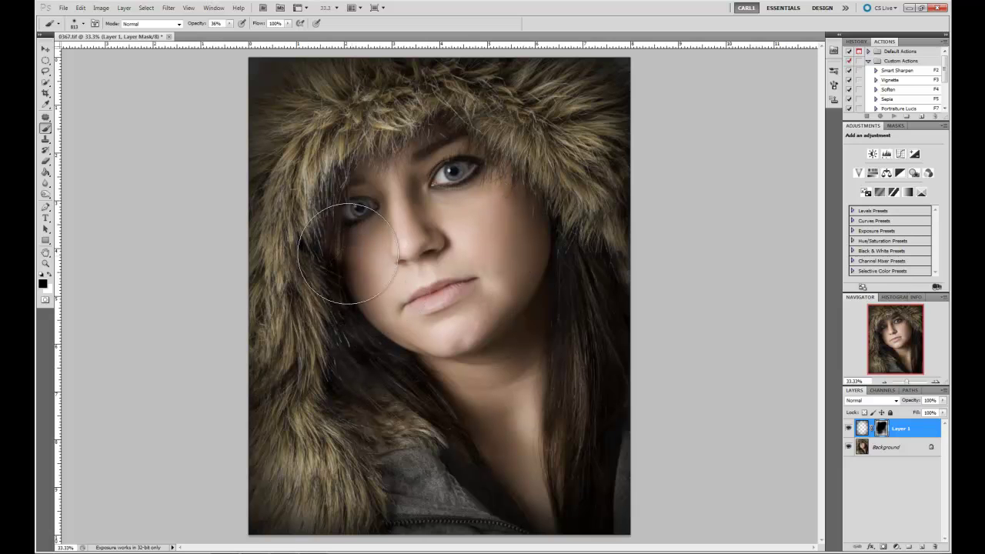
{"action": "left_click_drag", "start_coordinate": [331, 286], "coordinate": [320, 193]}
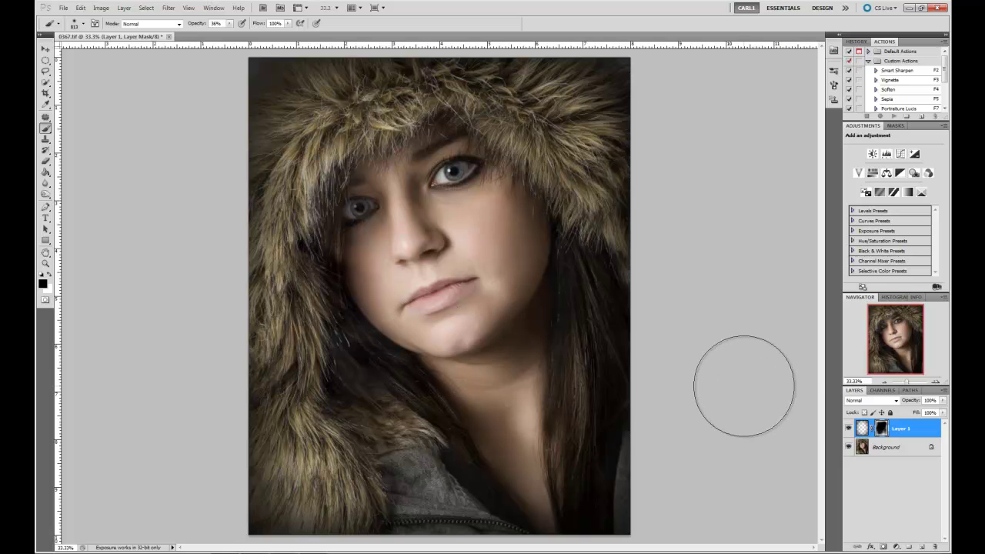
Step: Toggle the visibility of Layer 1 to compare the photo with and without the vignette
{"action": "left_click", "coordinate": [848, 428]}
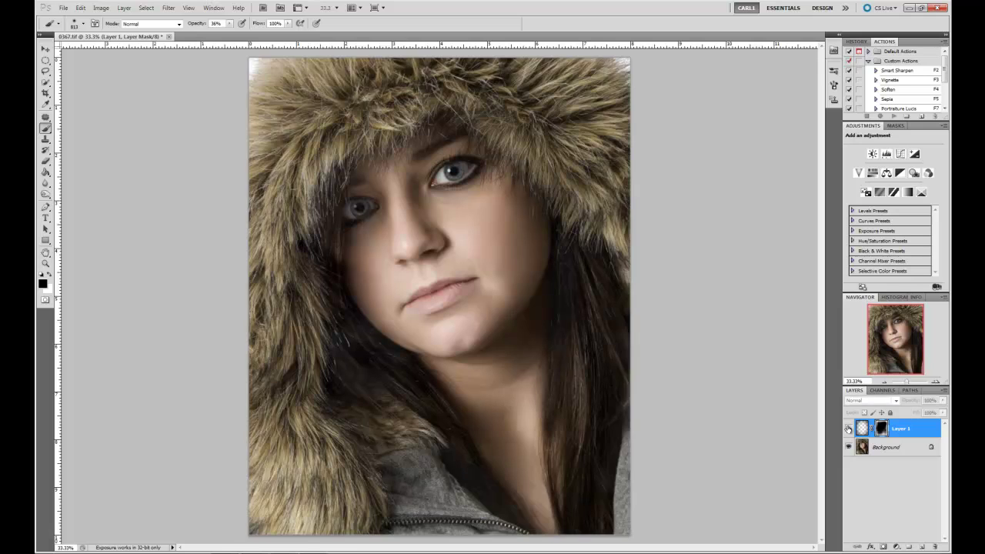
{"action": "left_click", "coordinate": [848, 428]}
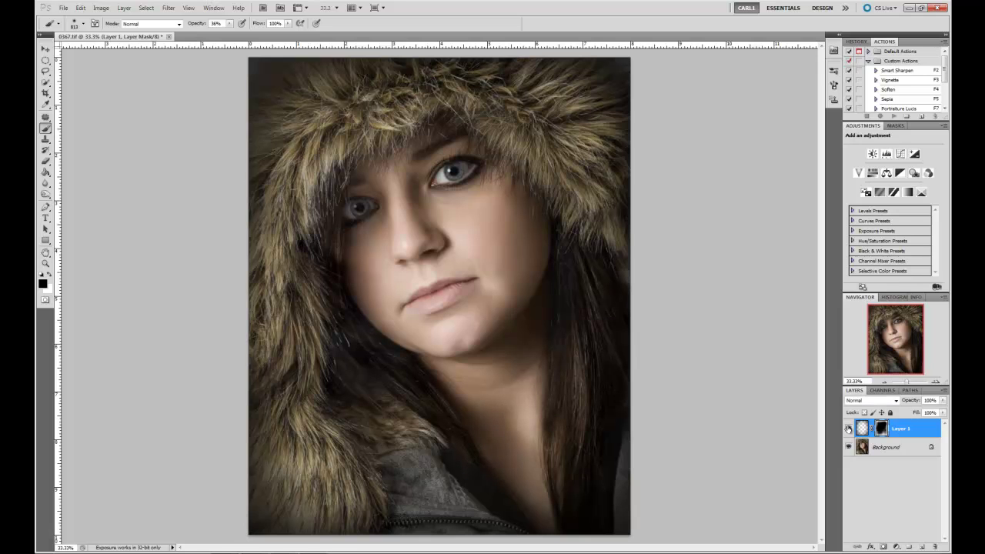
{"action": "left_click", "coordinate": [849, 428]}
{"action": "left_click", "coordinate": [848, 428]}
{"action": "left_click", "coordinate": [848, 428]}
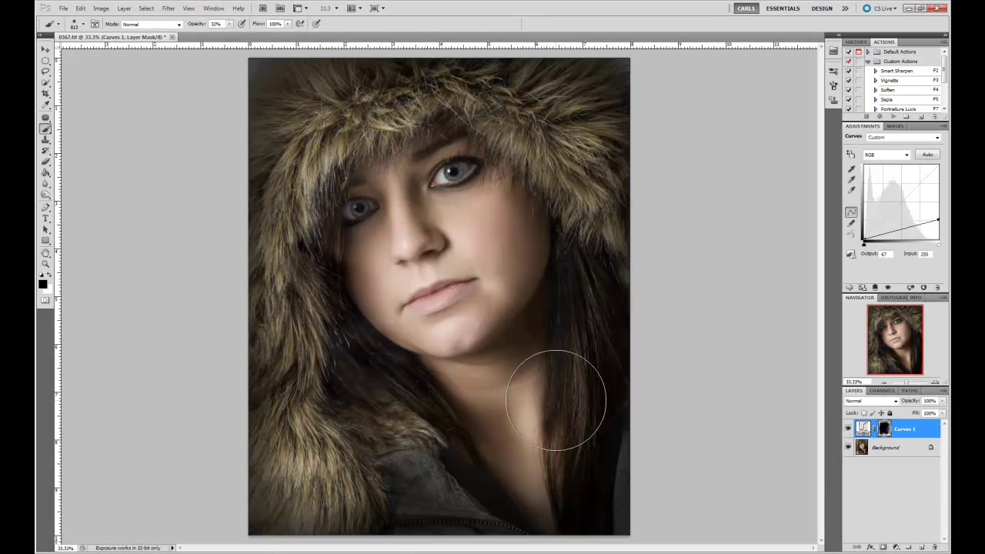